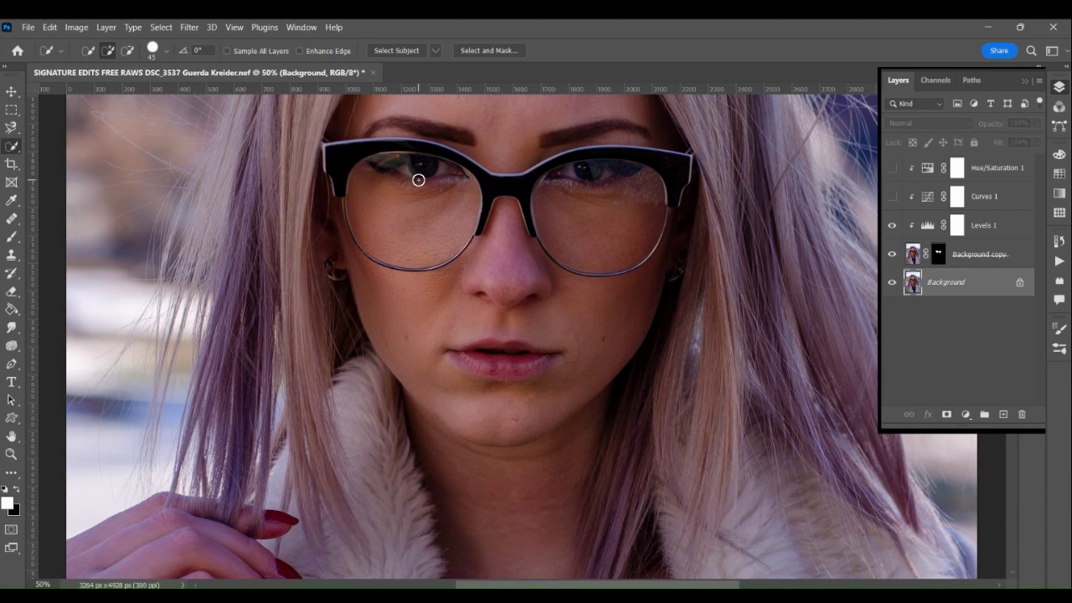
Select both eyeglass lenses on the Background layer with the Quick Selection tool.
{"action": "key", "text": "F7"}
{"action": "left_click_drag", "start_coordinate": [416, 176], "coordinate": [443, 210]}
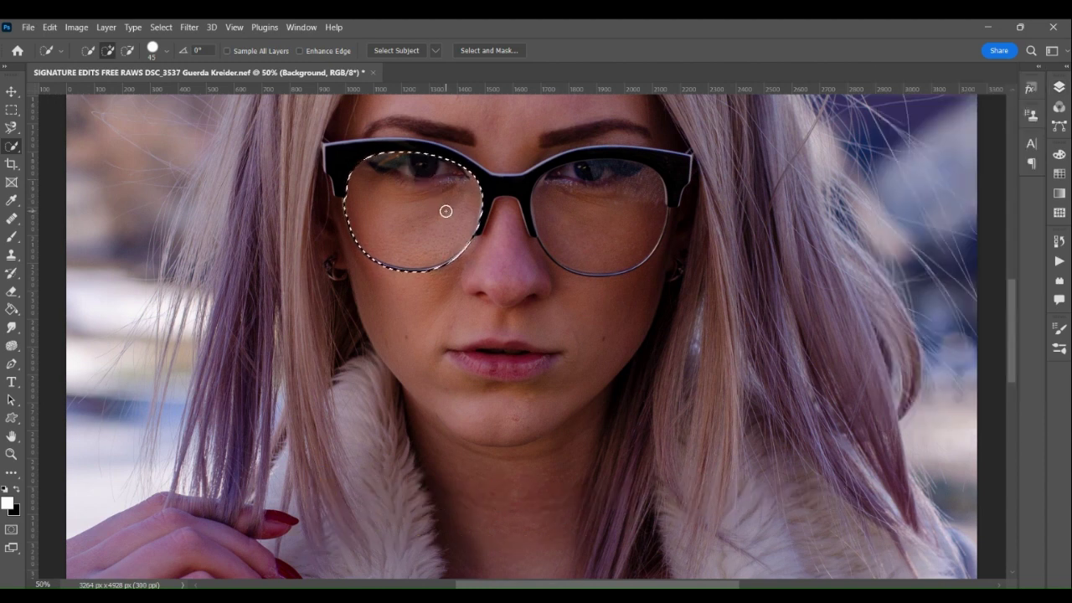
{"action": "left_click_drag", "start_coordinate": [589, 198], "coordinate": [604, 201]}
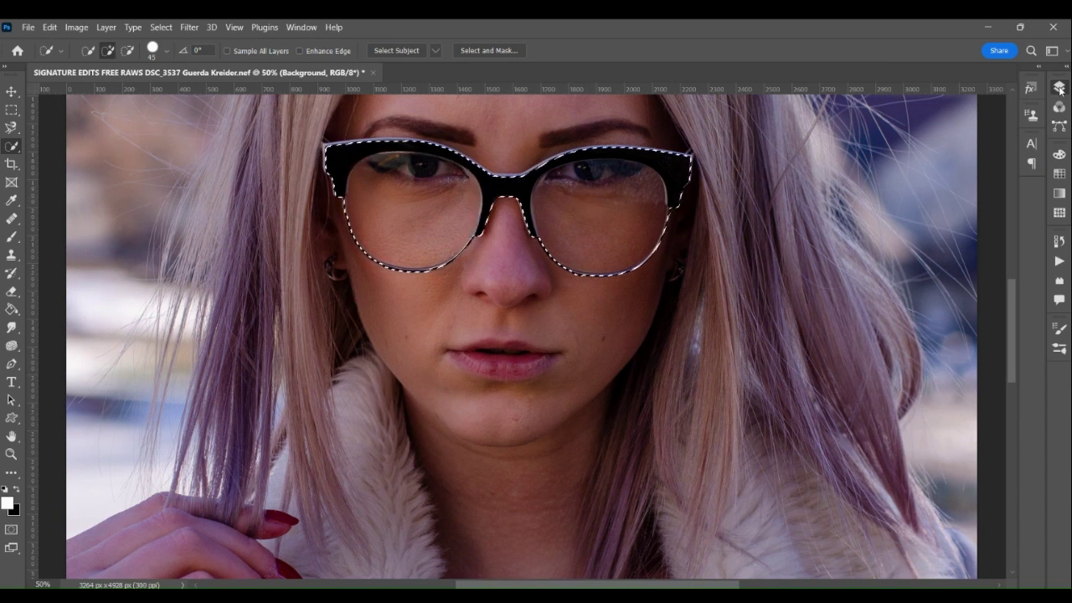
Duplicate the Background layer and mask the duplicate to the lens selection.
{"action": "left_click", "coordinate": [1059, 87]}
{"action": "left_click_drag", "start_coordinate": [955, 282], "coordinate": [1004, 414]}
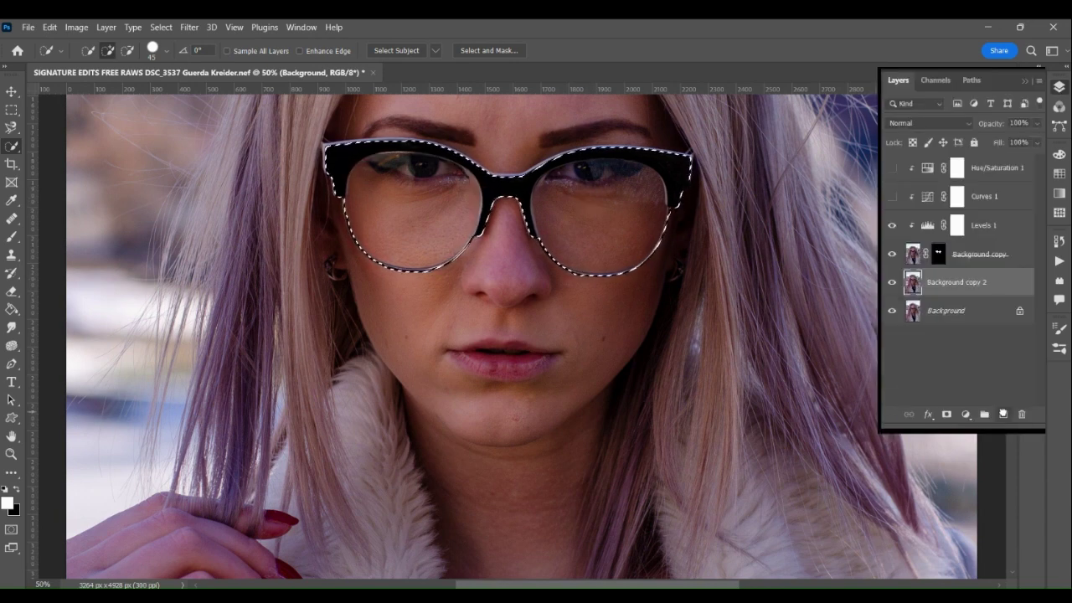
{"action": "left_click", "coordinate": [946, 414]}
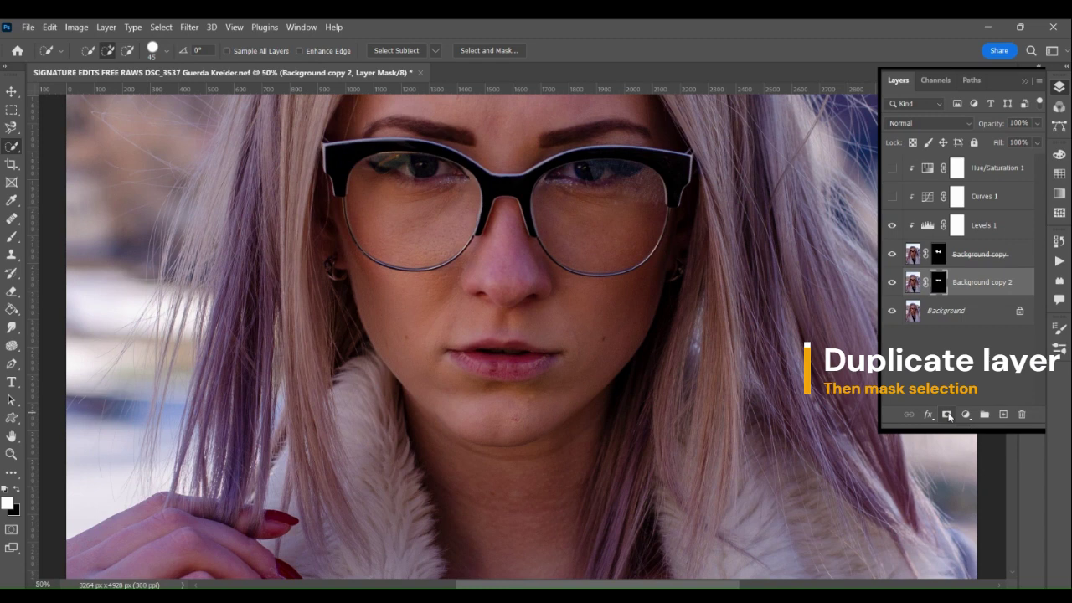
Delete the Background copy 2 layer.
{"action": "left_click", "coordinate": [989, 286]}
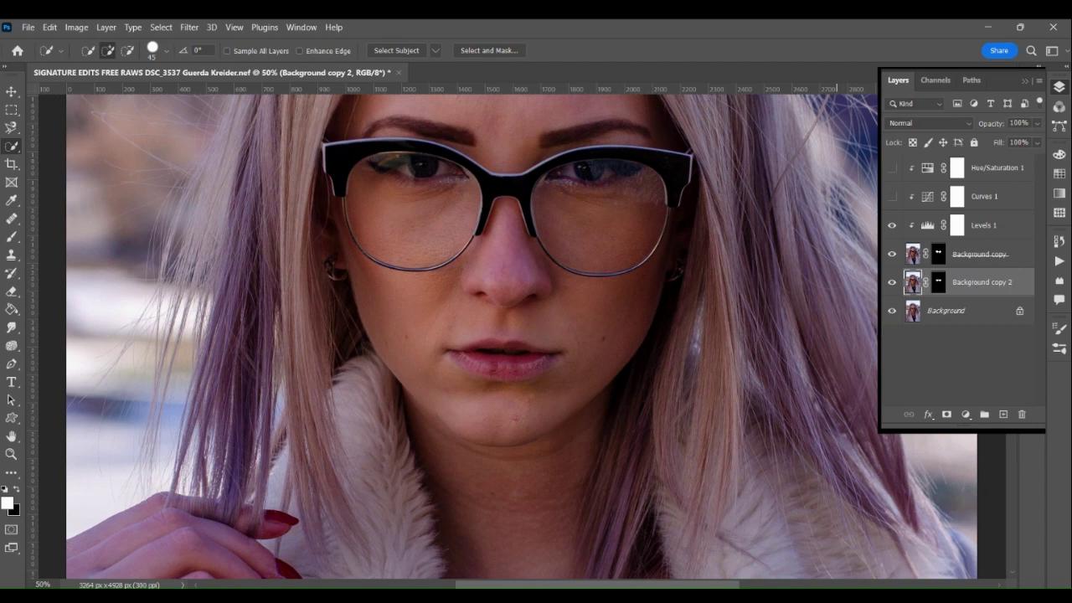
{"action": "key", "text": "Delete"}
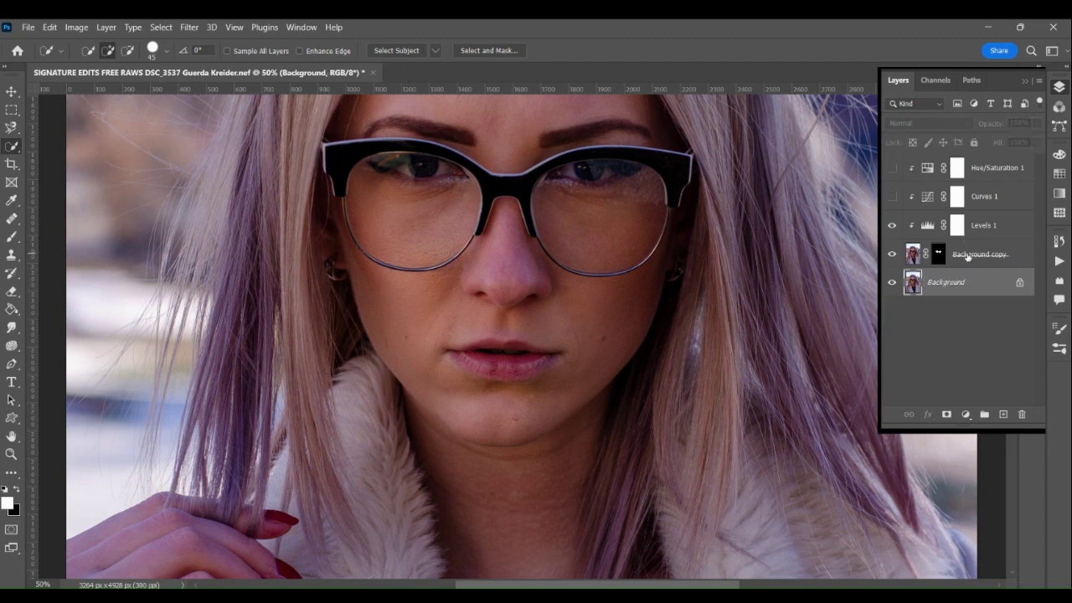
Darken the lenses with the Levels 1 adjustment, setting the shadow input to 59 and the midtone to 1.02.
{"action": "left_click", "coordinate": [927, 228]}
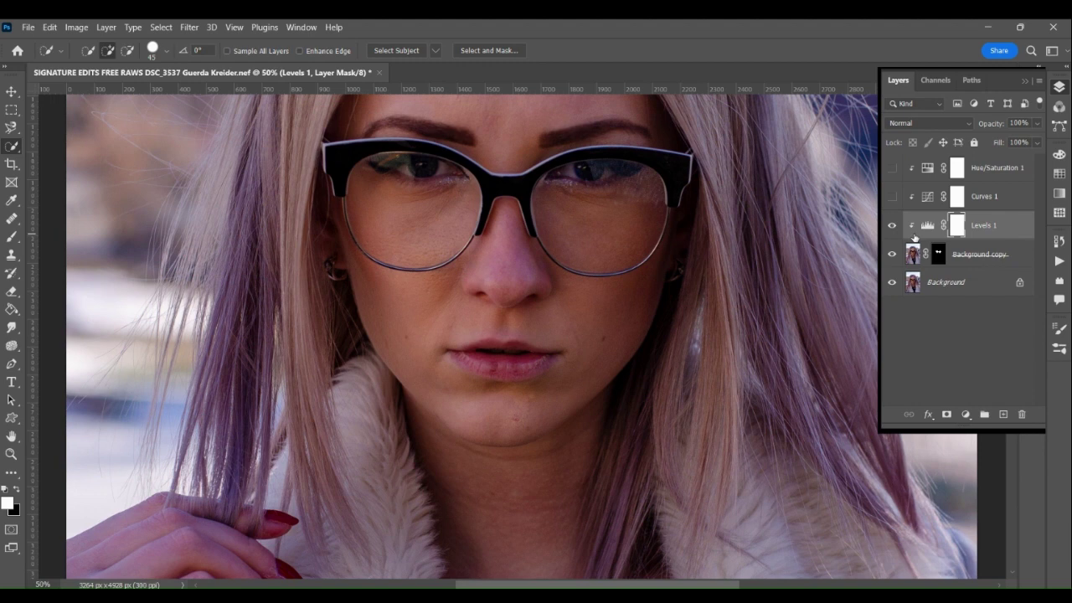
{"action": "left_click", "coordinate": [921, 231]}
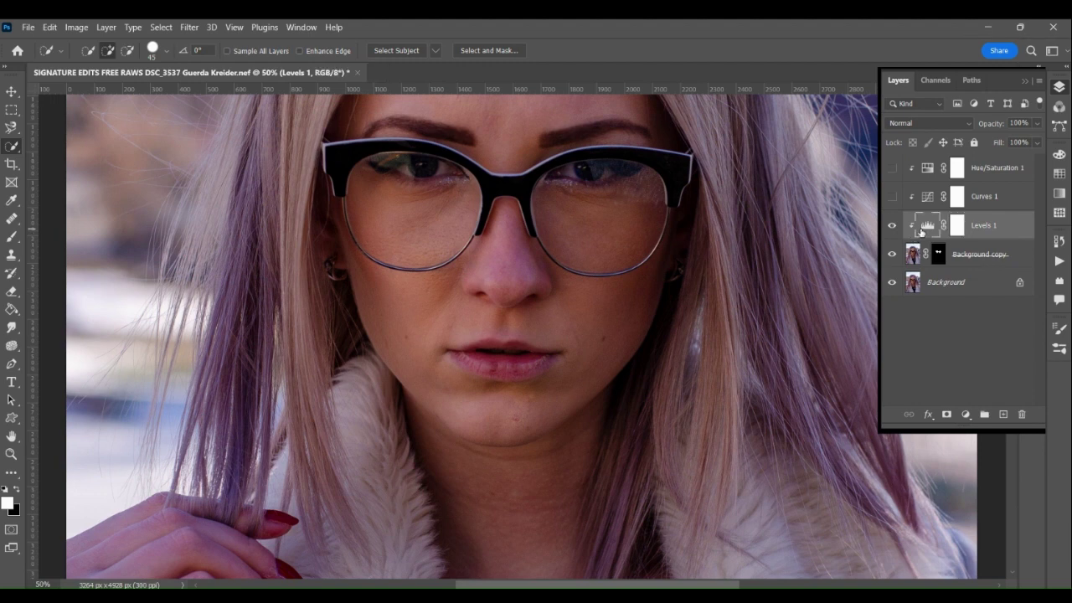
{"action": "double_click", "coordinate": [921, 232]}
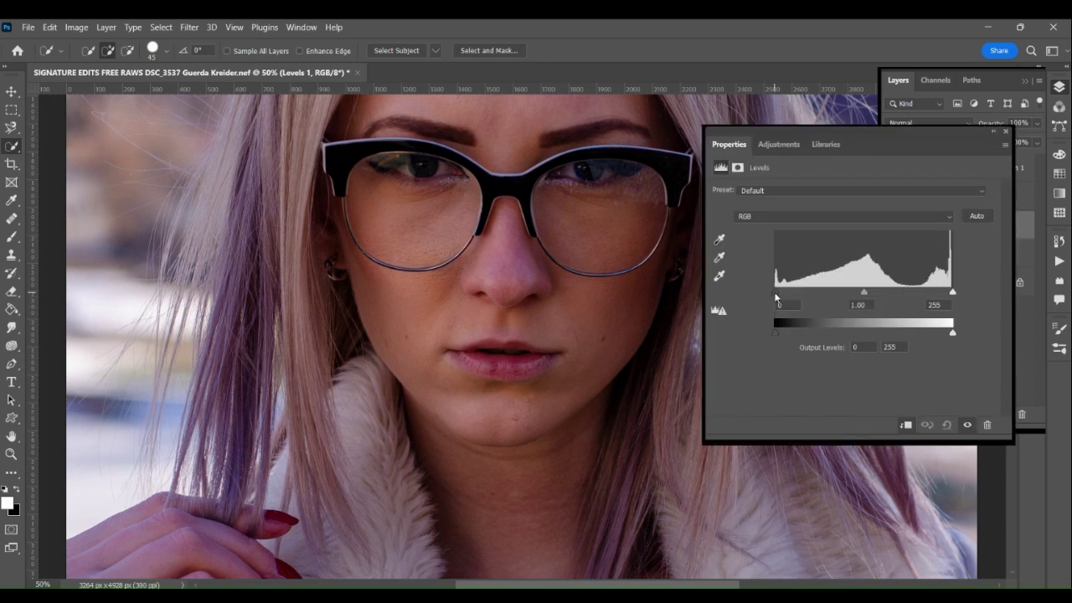
{"action": "left_click_drag", "start_coordinate": [776, 296], "coordinate": [787, 296]}
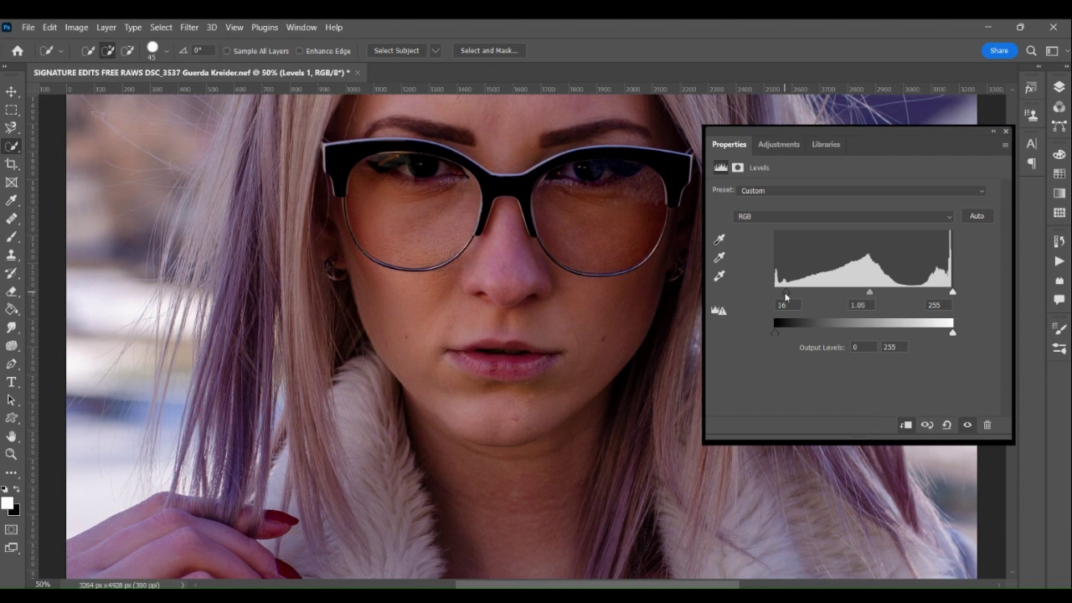
{"action": "left_click_drag", "start_coordinate": [786, 296], "coordinate": [801, 300]}
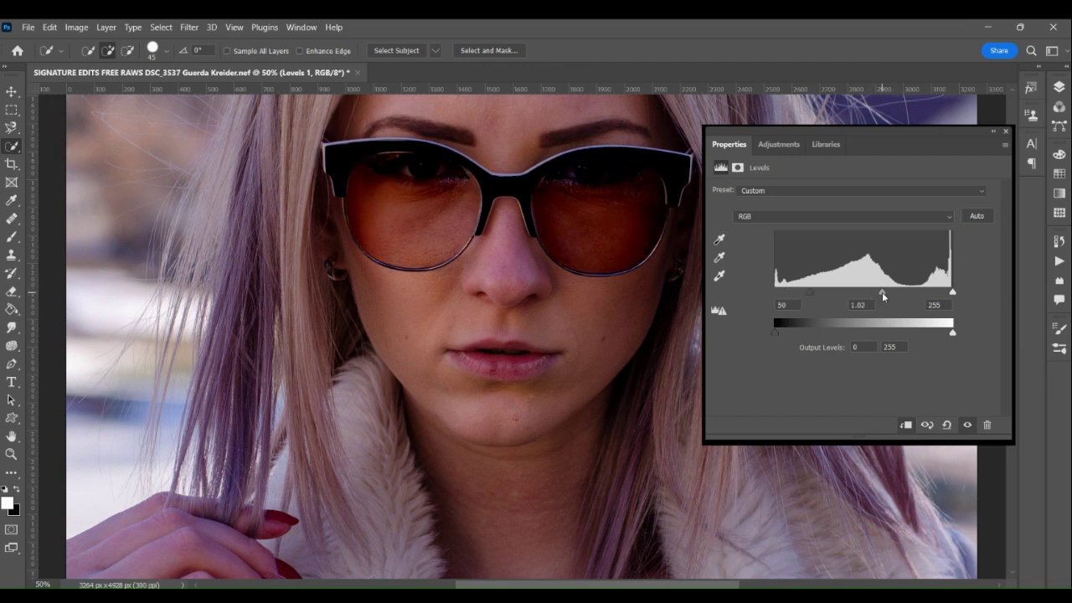
{"action": "mouse_move", "coordinate": [882, 295]}
{"action": "left_mouse_down"}
{"action": "mouse_move", "coordinate": [866, 295]}
{"action": "mouse_move", "coordinate": [896, 293]}
{"action": "mouse_move", "coordinate": [883, 294]}
{"action": "left_mouse_up"}
Reset the Levels 1 adjustment to its defaults, then hide that layer and show Curves 1 instead.
{"action": "left_click", "coordinate": [947, 427]}
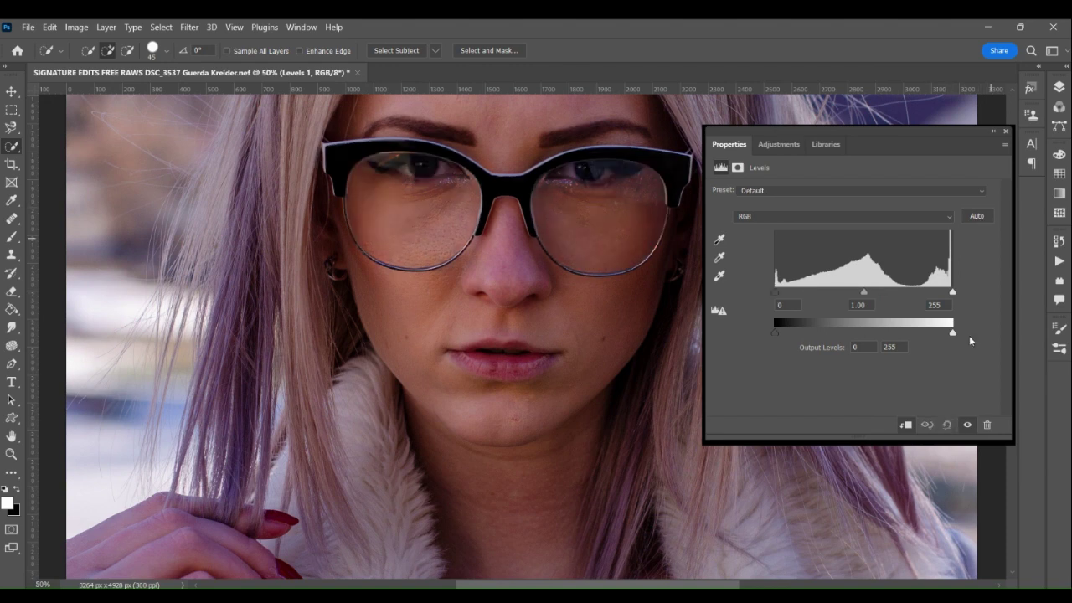
{"action": "left_click", "coordinate": [993, 131]}
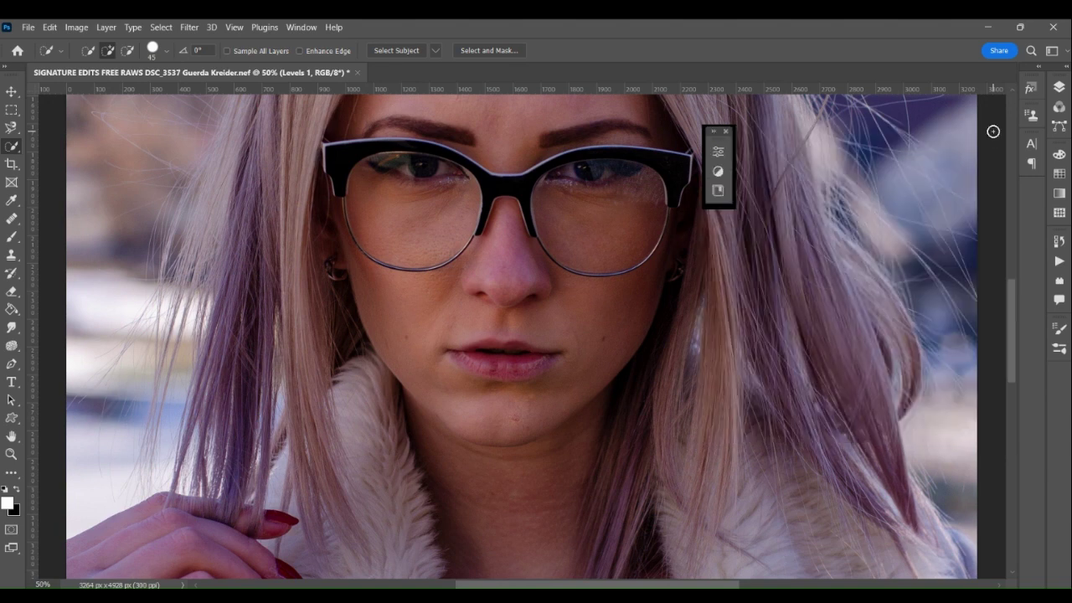
{"action": "left_click", "coordinate": [1059, 88]}
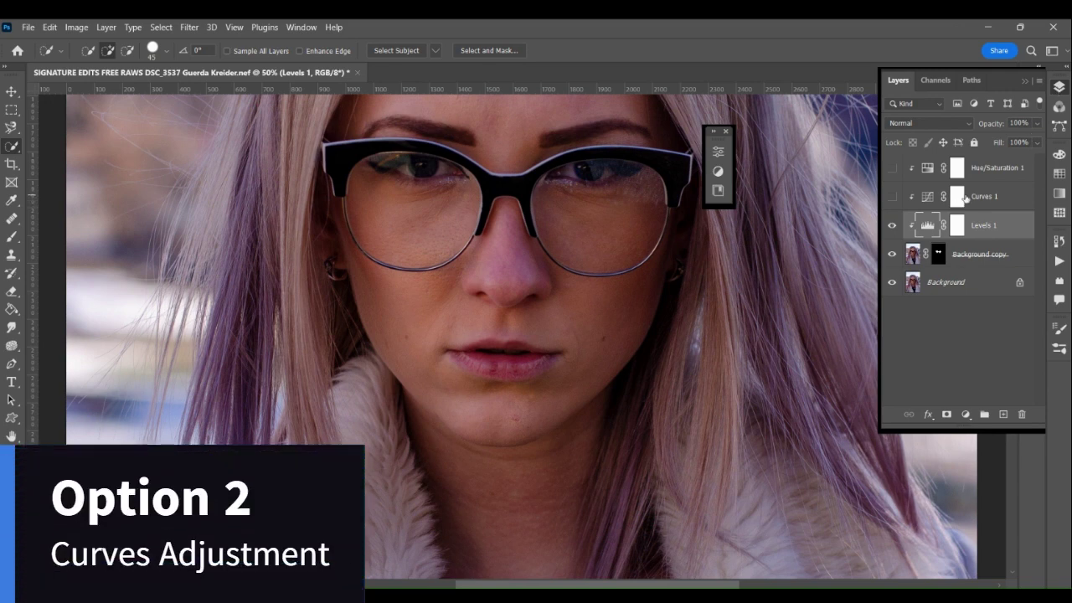
{"action": "left_click", "coordinate": [894, 227]}
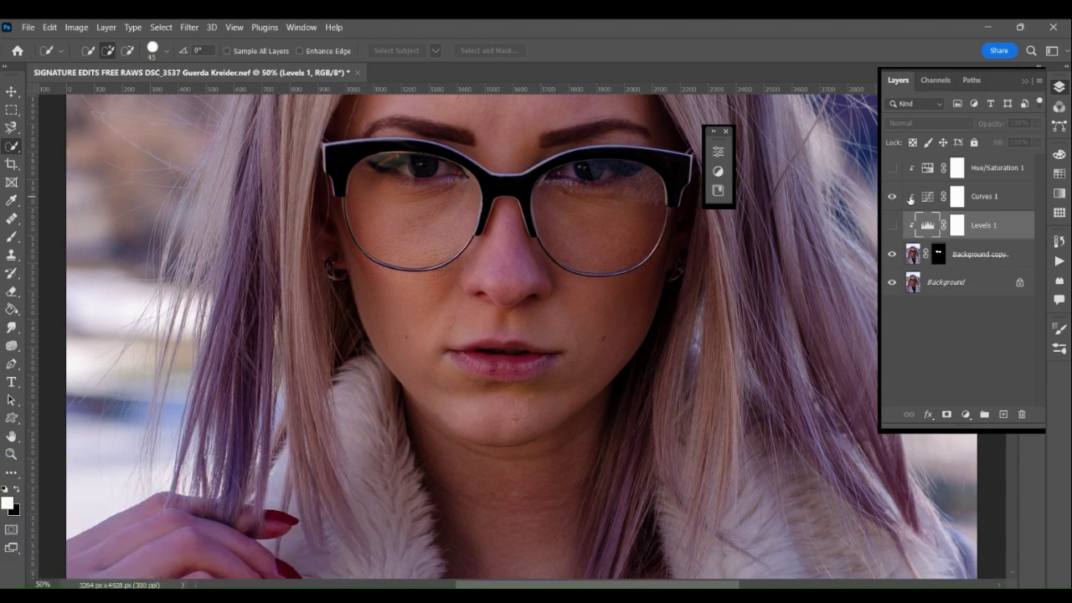
Brighten the lenses by pulling the middle of the Curves 1 RGB curve upward, keeping the glasses uncovered.
{"action": "double_click", "coordinate": [926, 197]}
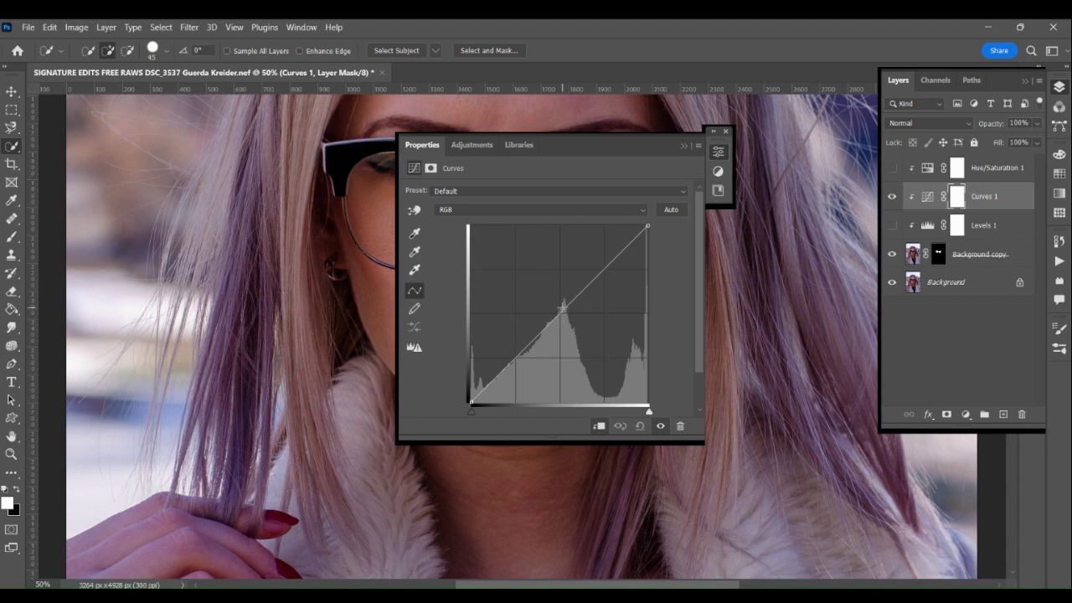
{"action": "left_click", "coordinate": [563, 307]}
{"action": "left_click_drag", "start_coordinate": [563, 308], "coordinate": [545, 285]}
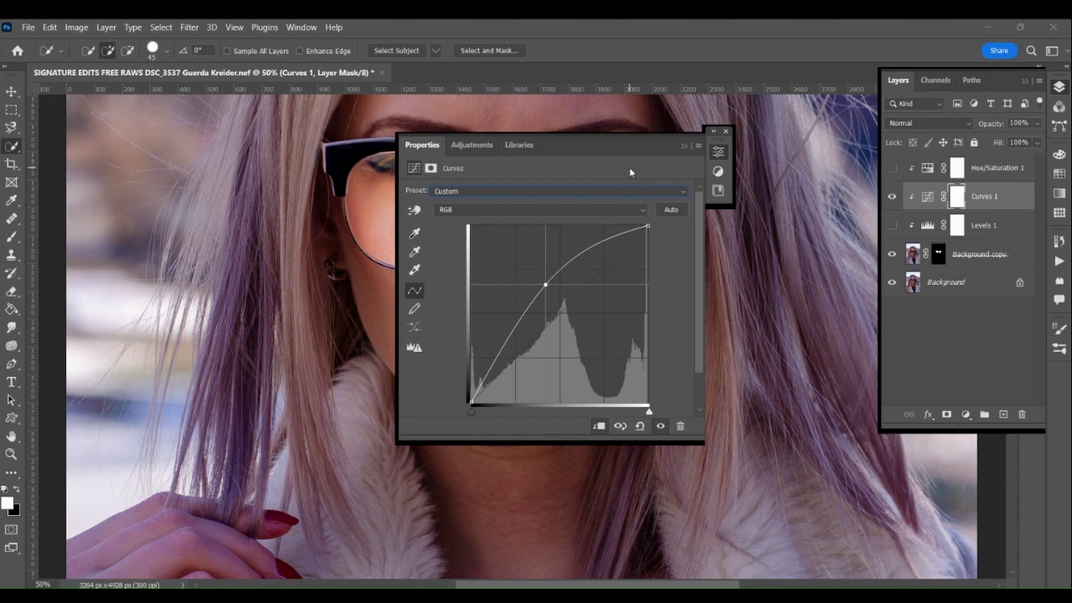
{"action": "left_click_drag", "start_coordinate": [622, 149], "coordinate": [815, 252]}
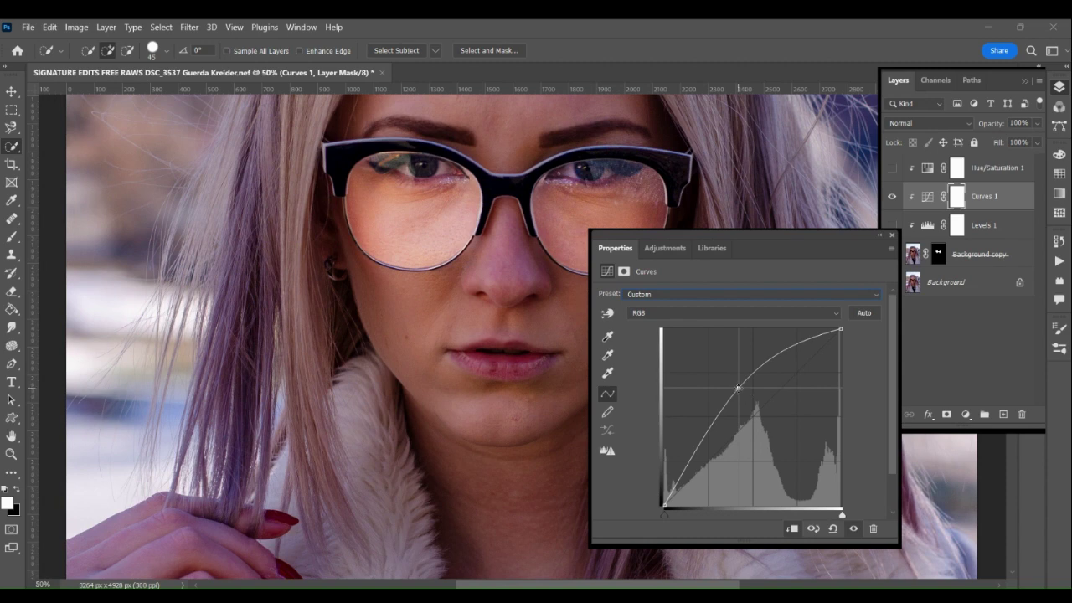
Darken the lenses by reshaping the Curves 1 RGB curve so it bows below the diagonal.
{"action": "left_click_drag", "start_coordinate": [738, 387], "coordinate": [744, 490]}
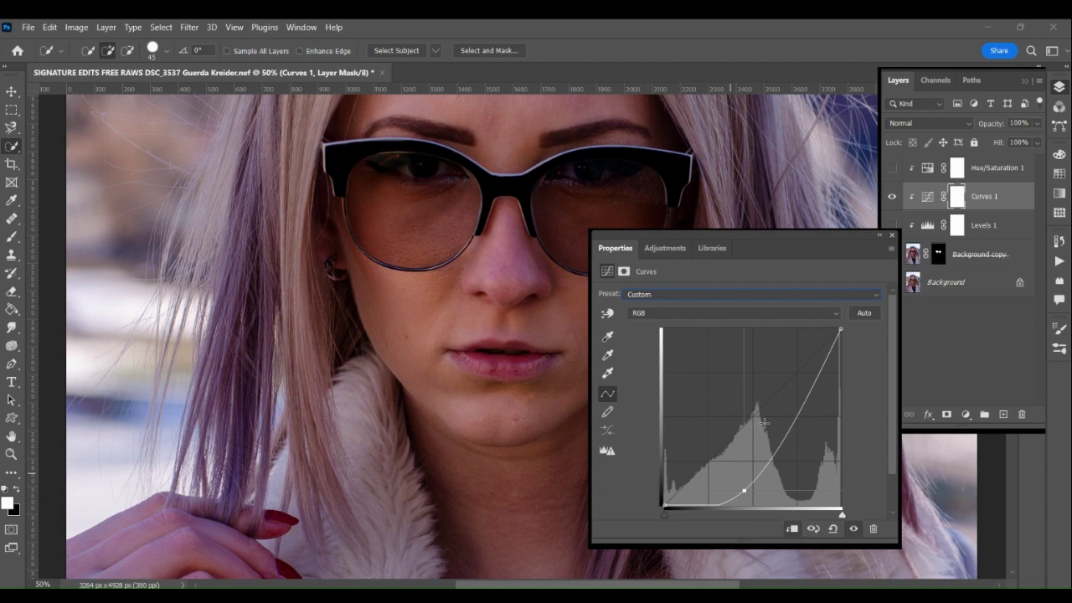
{"action": "left_click_drag", "start_coordinate": [744, 490], "coordinate": [781, 393]}
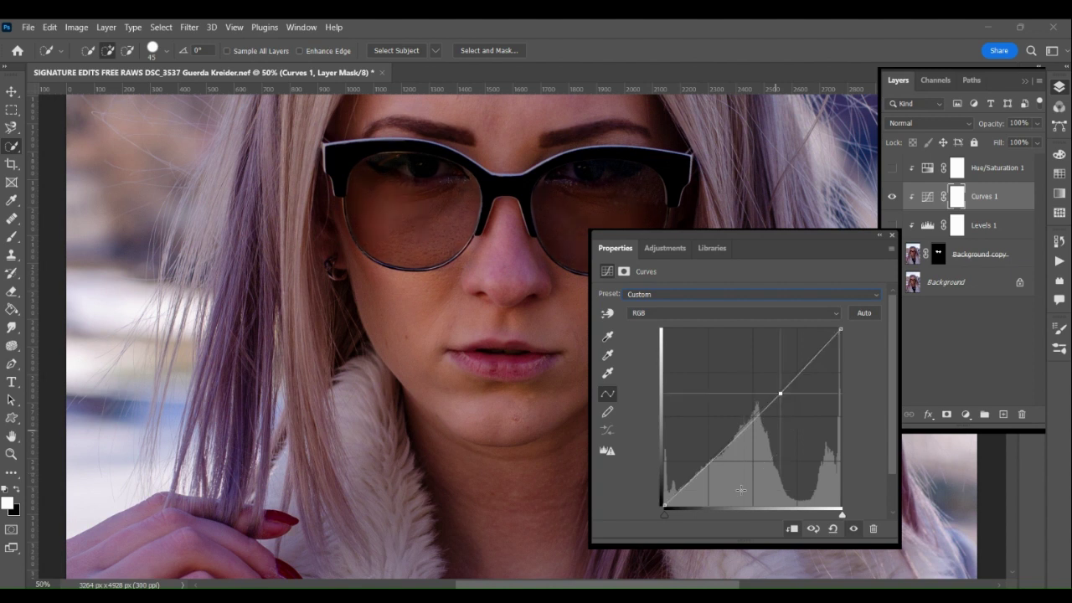
{"action": "left_click_drag", "start_coordinate": [781, 393], "coordinate": [797, 403]}
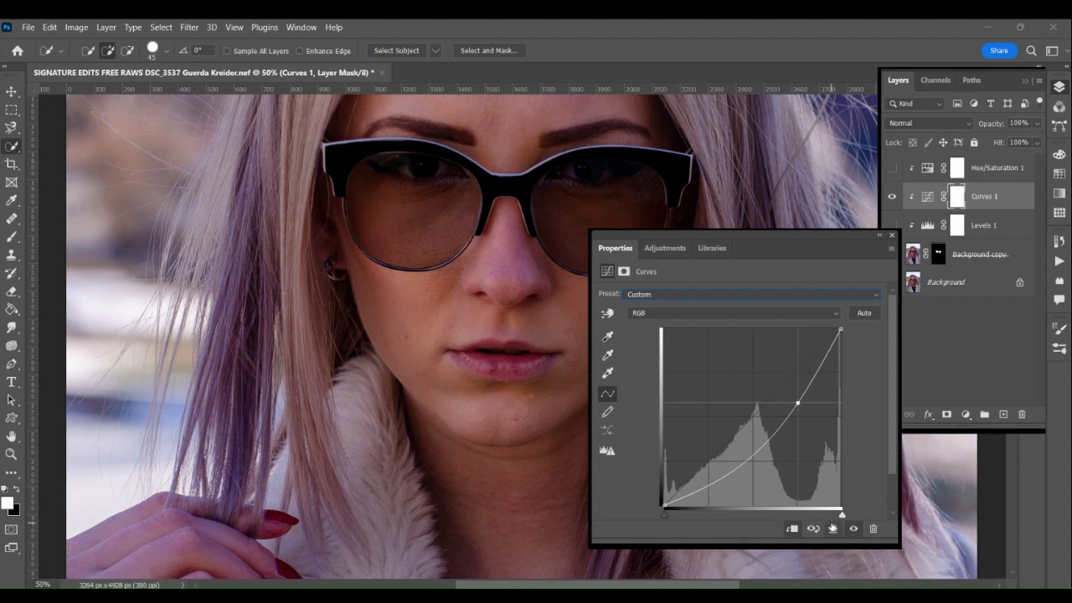
Reset the Curves 1 adjustment to its default and hide the layer.
{"action": "left_click", "coordinate": [833, 529]}
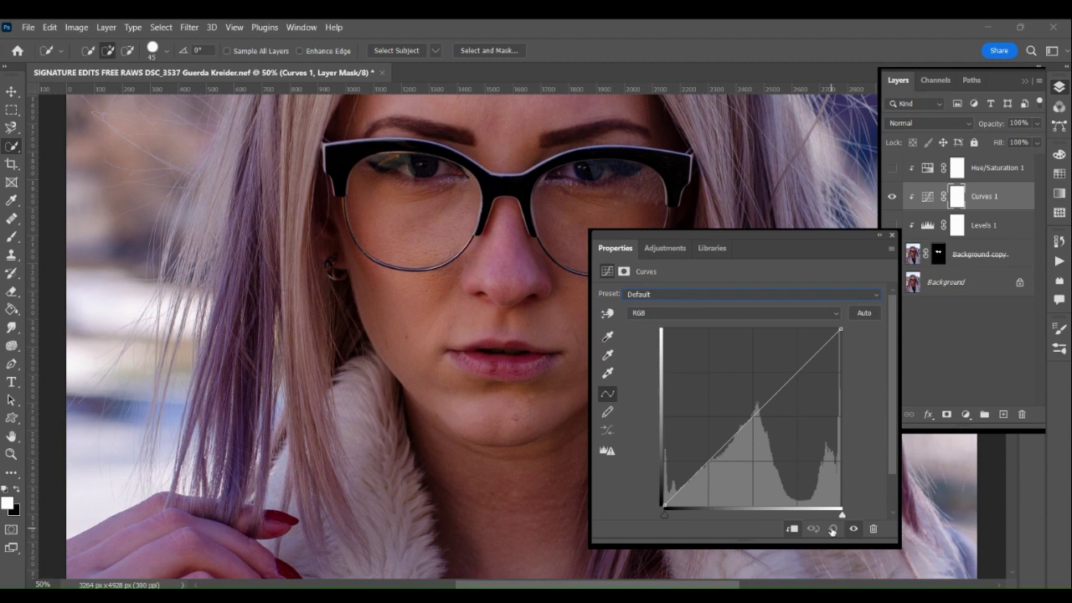
{"action": "left_click", "coordinate": [893, 198], "text": "alt"}
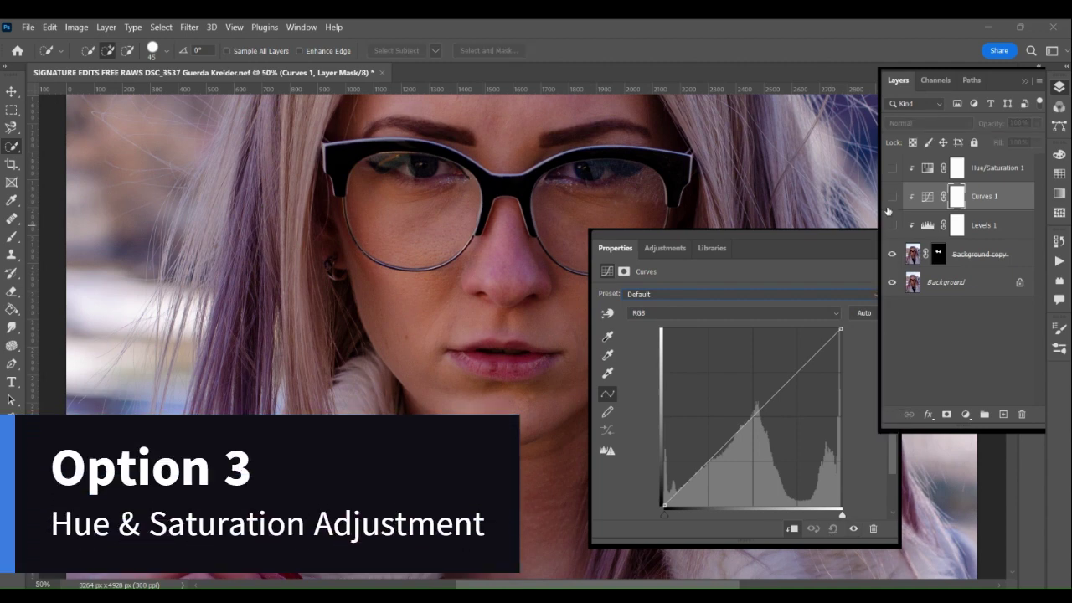
Show the Hue/Saturation 1 adjustment layer and turn on Colorize for the lenses.
{"action": "left_click", "coordinate": [927, 170]}
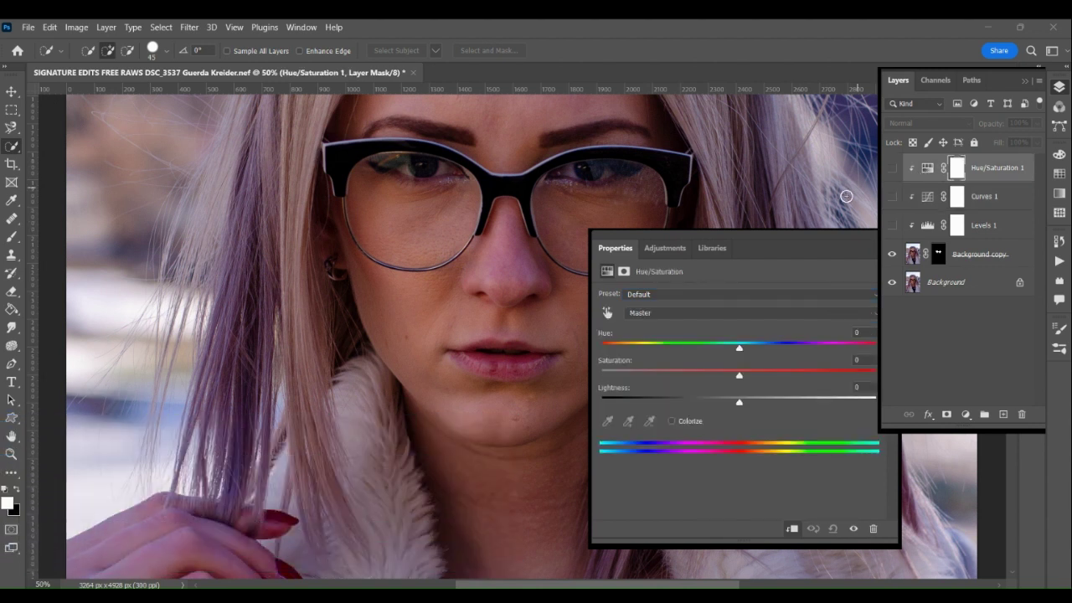
{"action": "left_click", "coordinate": [891, 169]}
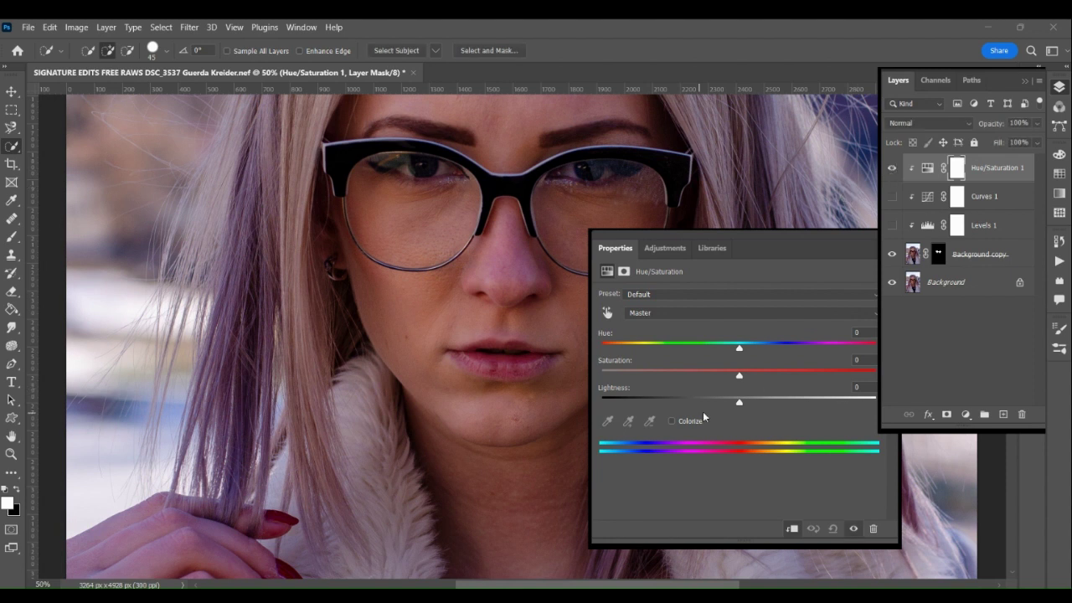
{"action": "left_click", "coordinate": [672, 421]}
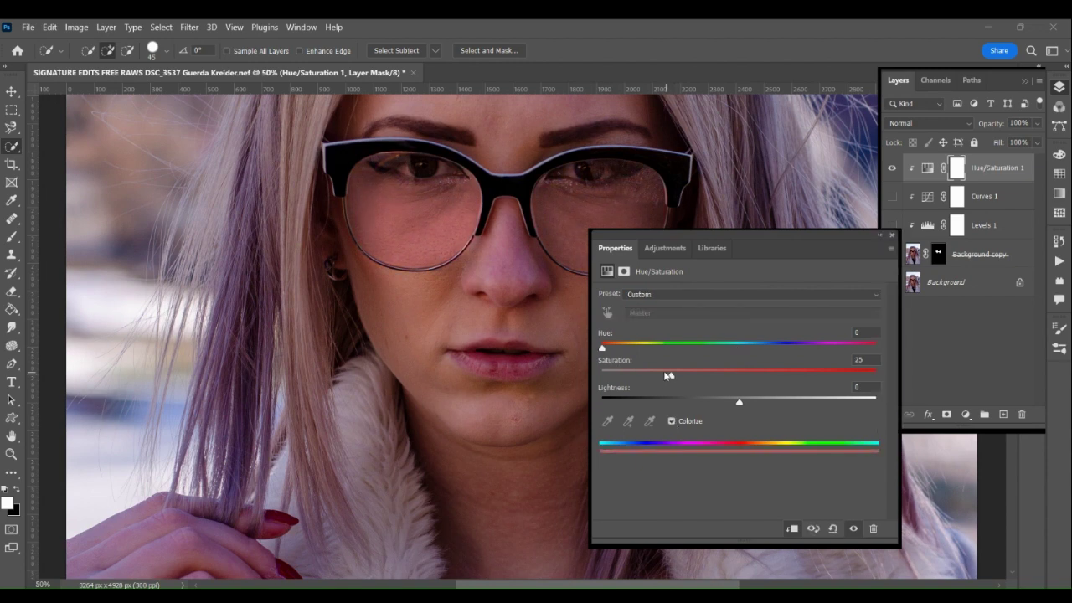
Tint the lenses with saturation 43 and lightness -18, shifting the hue from red to the cyan-blue range.
{"action": "left_click_drag", "start_coordinate": [670, 373], "coordinate": [707, 375]}
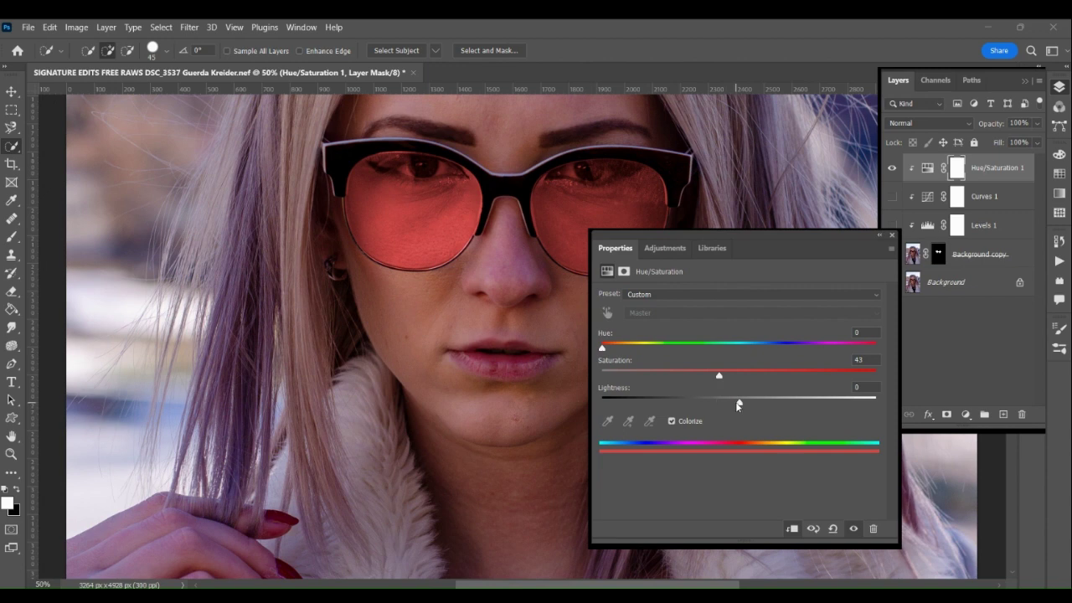
{"action": "left_click_drag", "start_coordinate": [739, 404], "coordinate": [716, 403]}
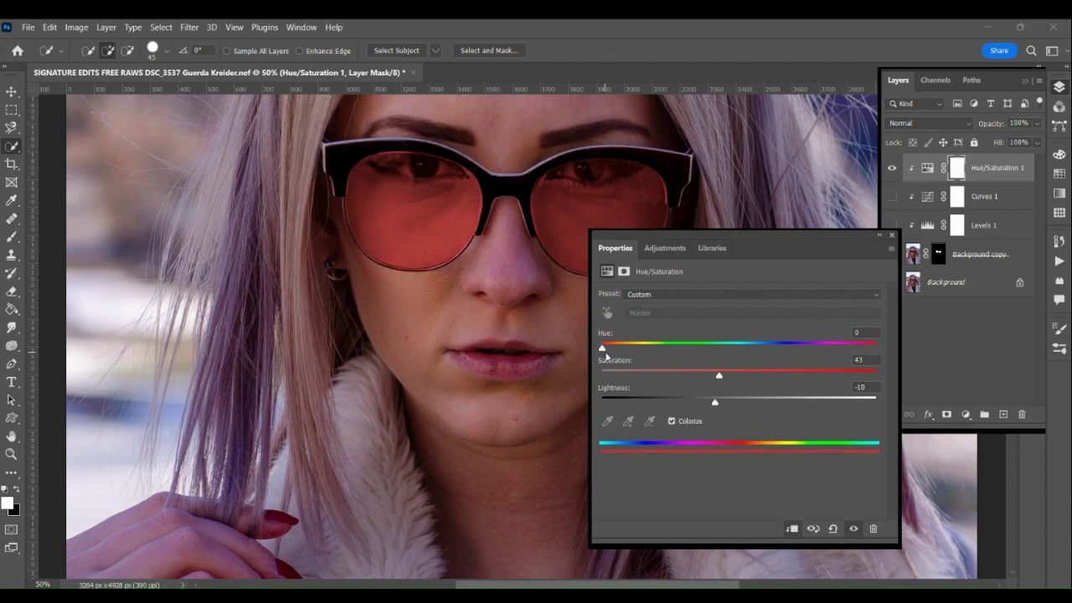
{"action": "left_click_drag", "start_coordinate": [602, 348], "coordinate": [757, 349]}
Reset the Hue/Saturation 1 adjustment to its defaults, close its settings and hide the layer.
{"action": "left_click", "coordinate": [833, 529]}
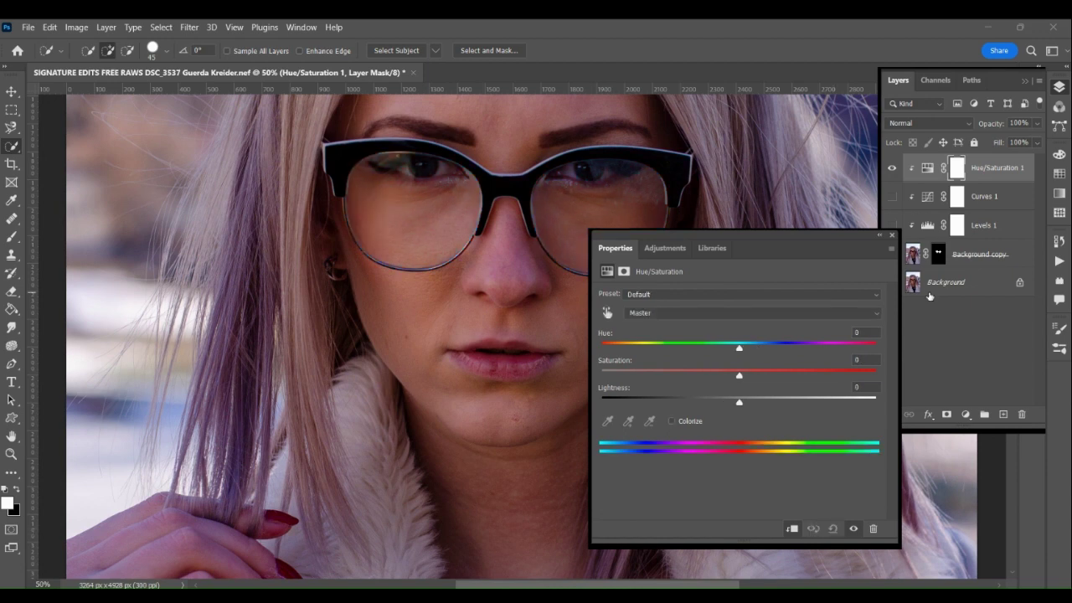
{"action": "left_click", "coordinate": [892, 235]}
{"action": "left_click", "coordinate": [892, 225]}
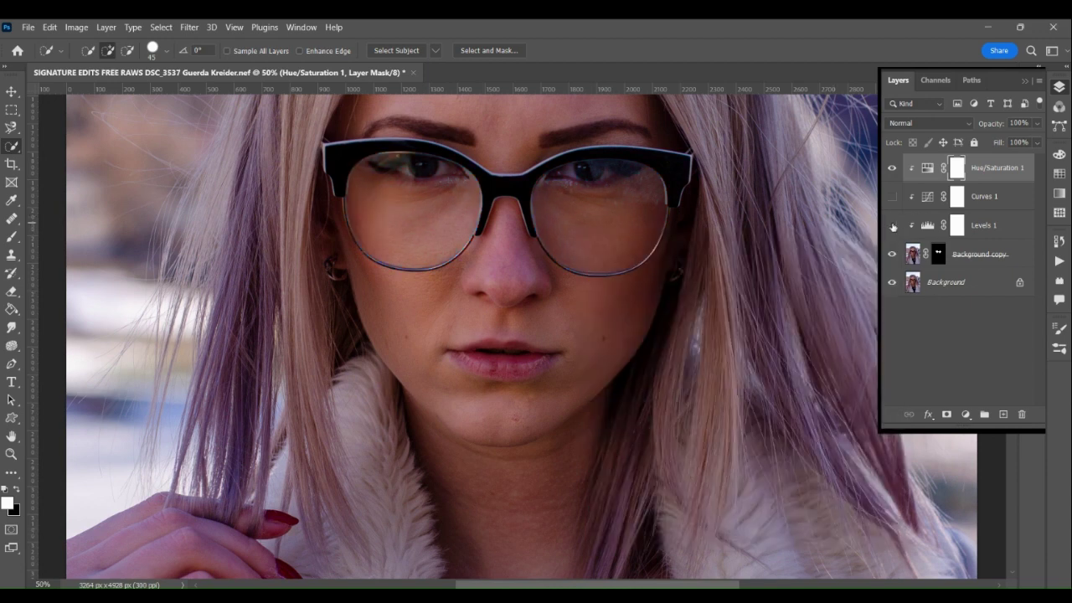
{"action": "left_click", "coordinate": [892, 169]}
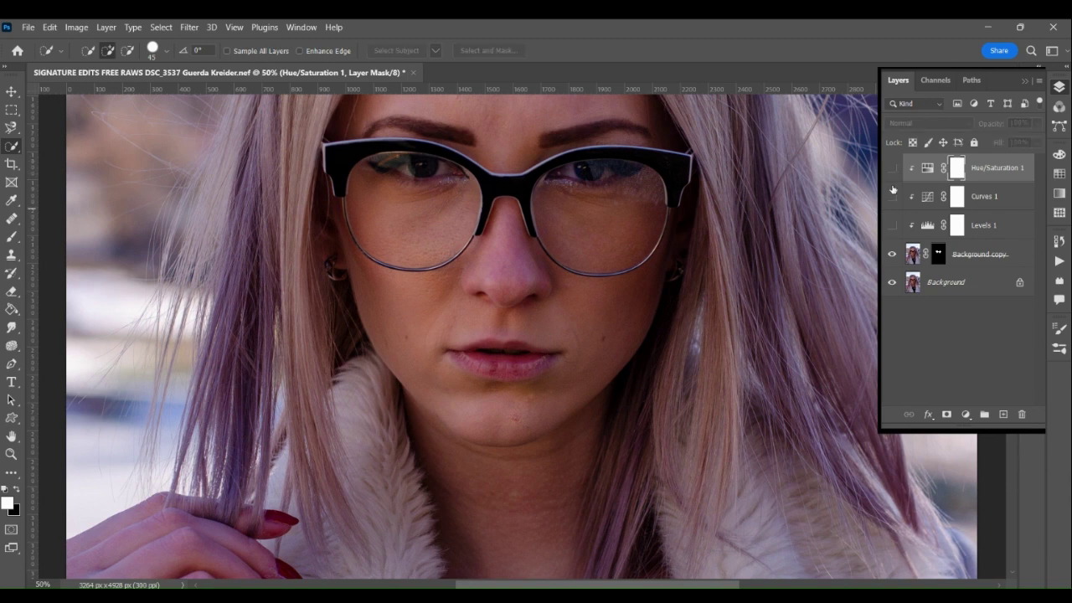
Show the Levels 1 layer and darken the lenses by raising its shadow input and slightly lowering its highlight input.
{"action": "left_click", "coordinate": [893, 224]}
{"action": "double_click", "coordinate": [927, 224]}
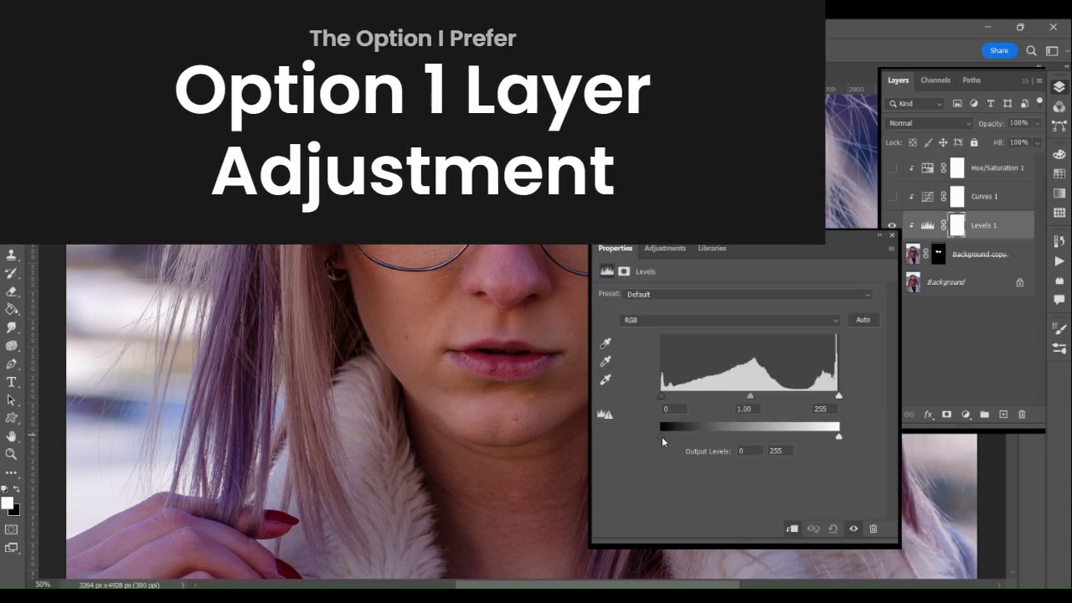
{"action": "left_click_drag", "start_coordinate": [663, 397], "coordinate": [712, 400]}
{"action": "mouse_move", "coordinate": [839, 396]}
{"action": "left_mouse_down"}
{"action": "mouse_move", "coordinate": [730, 401]}
{"action": "mouse_move", "coordinate": [836, 398]}
{"action": "left_mouse_up"}
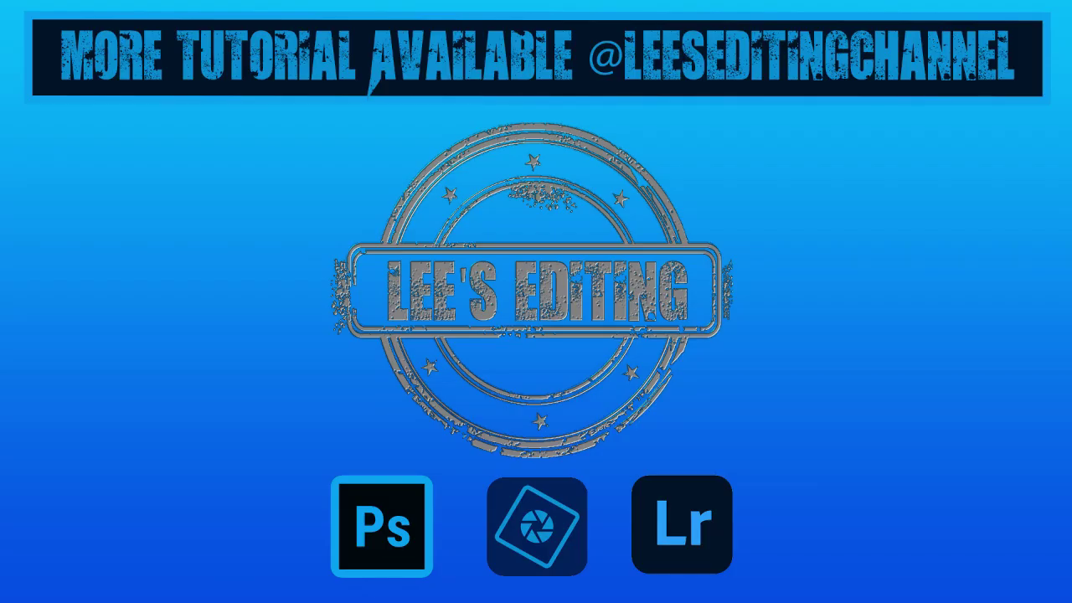